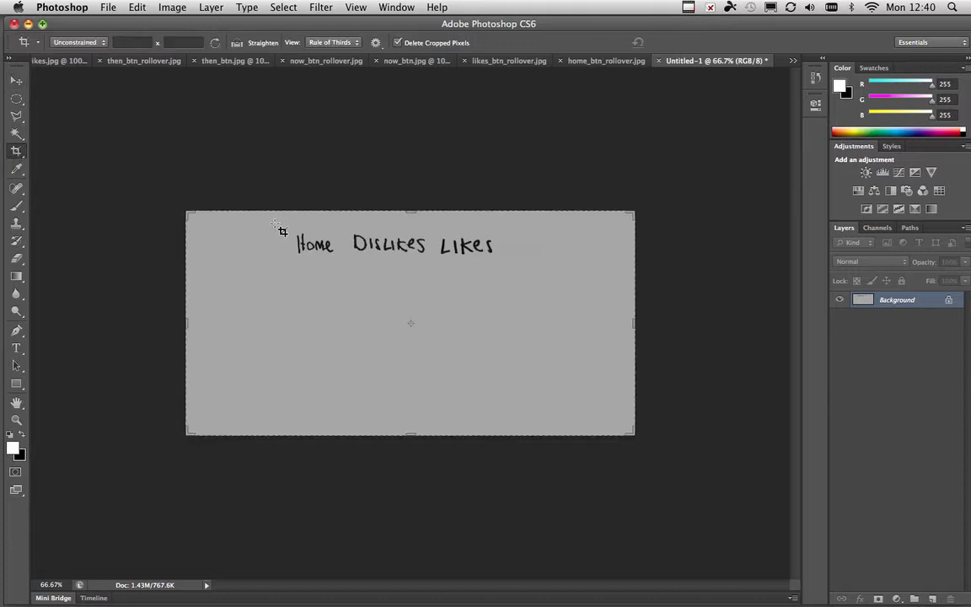
Step: Crop the canvas tightly around the handwritten words Home, Dislikes and Likes
drag(288, 225, 516, 270)
key(Return)
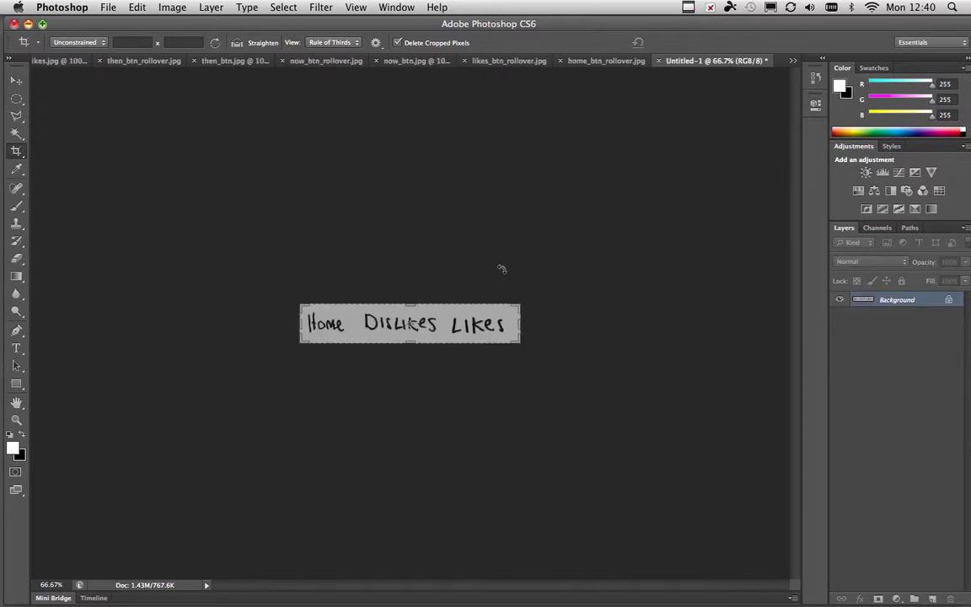
key(super+equal)
key(super+equal)
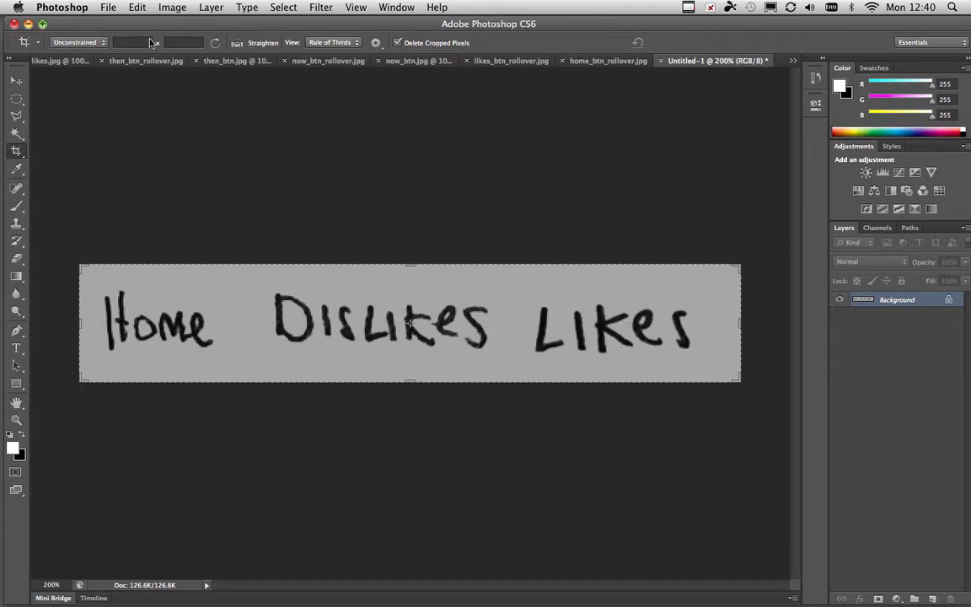
Step: Check the cropped word strip at actual pixel size and inspect its image dimensions, keeping them as they are
click(353, 7)
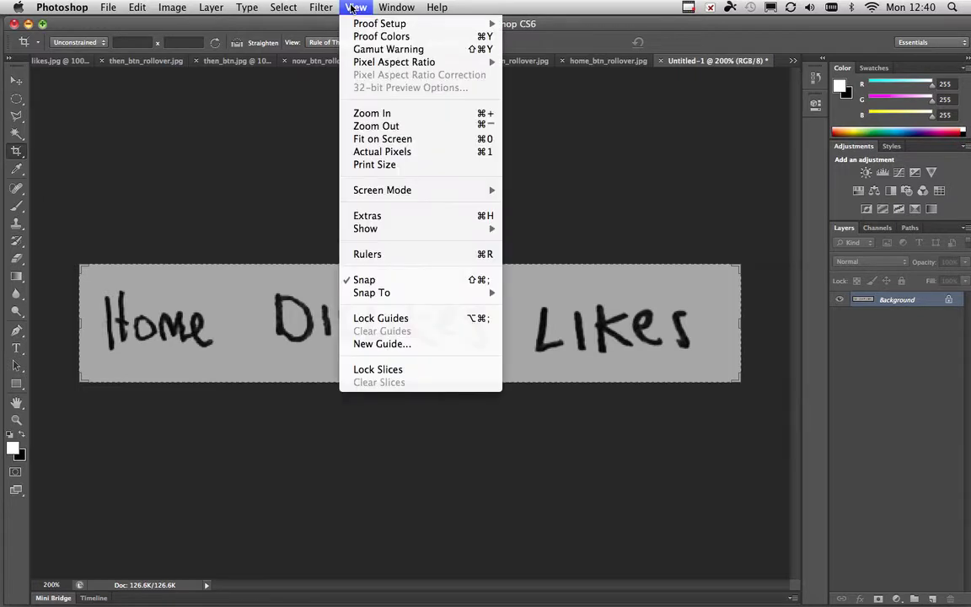
click(363, 154)
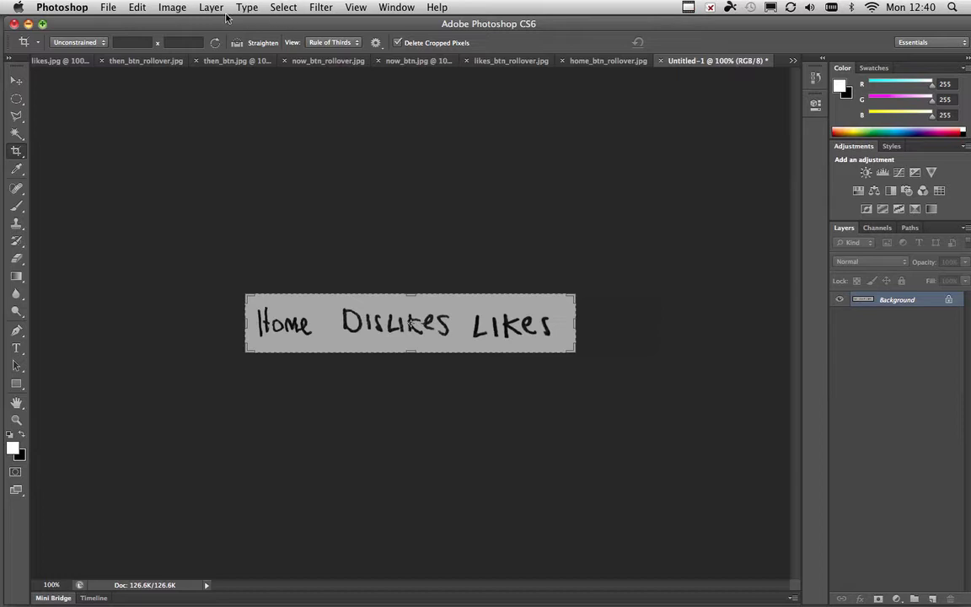
click(173, 7)
mouse_move(177, 53)
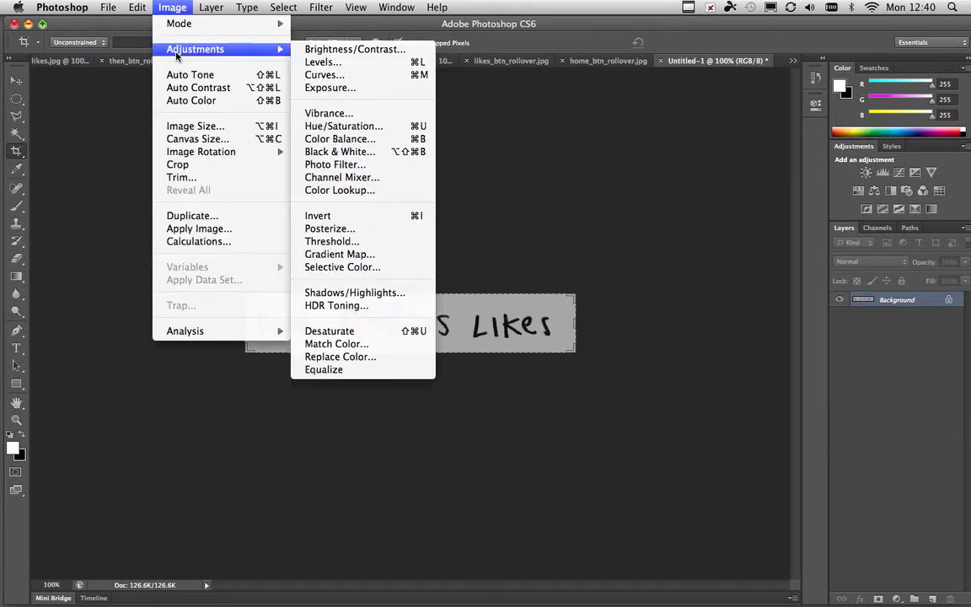
click(179, 128)
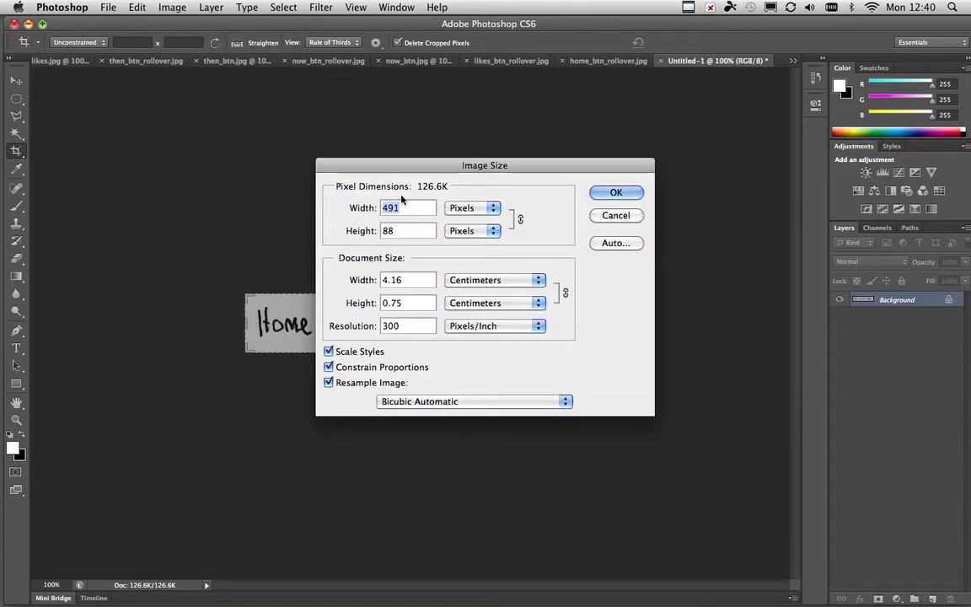
click(614, 193)
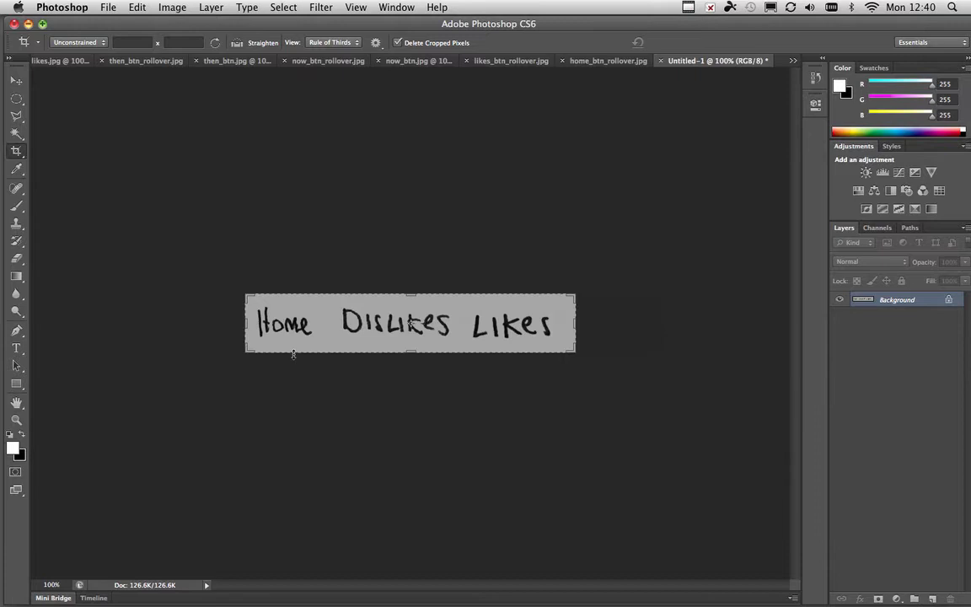
click(339, 344)
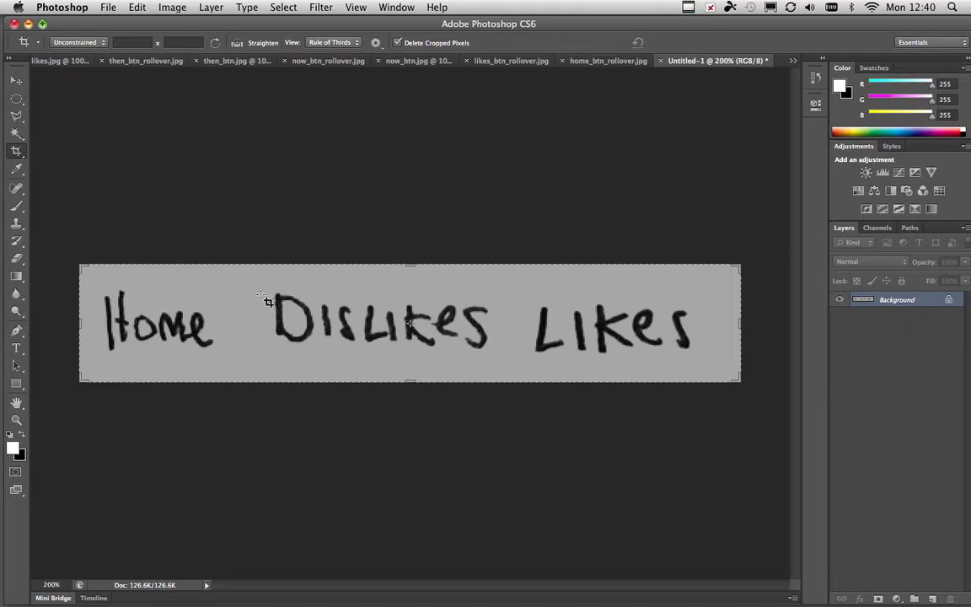
Step: Apply a Brightness/Contrast adjustment to the word strip with brightness about 102 and contrast 44
click(166, 6)
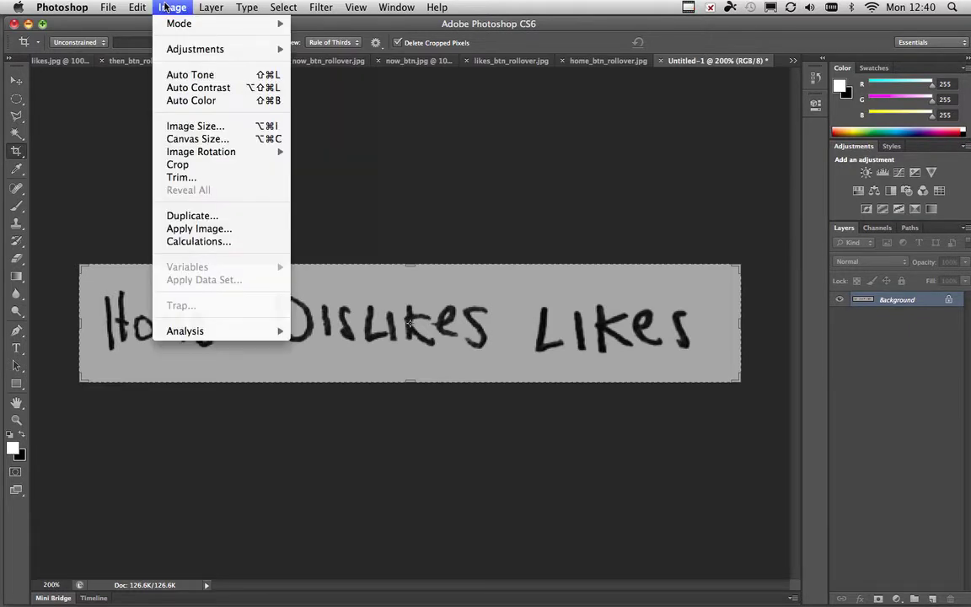
mouse_move(164, 49)
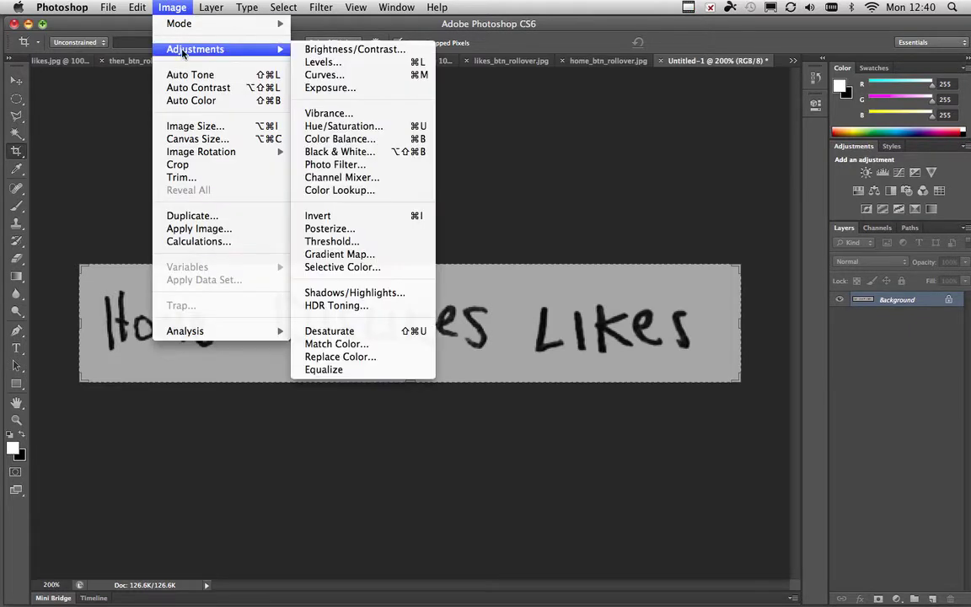
click(274, 48)
drag(448, 236, 504, 180)
drag(464, 209, 494, 211)
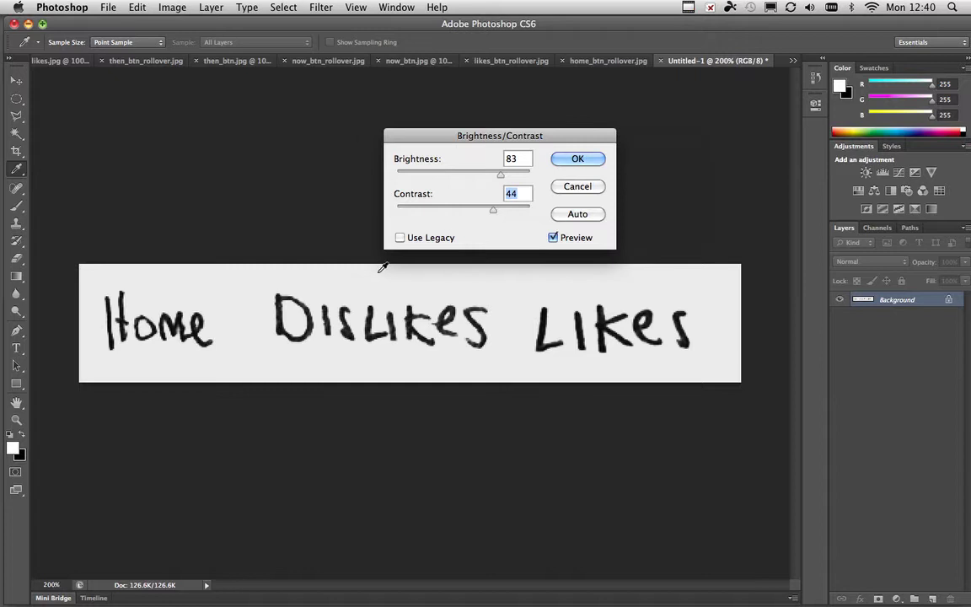
drag(500, 175, 516, 182)
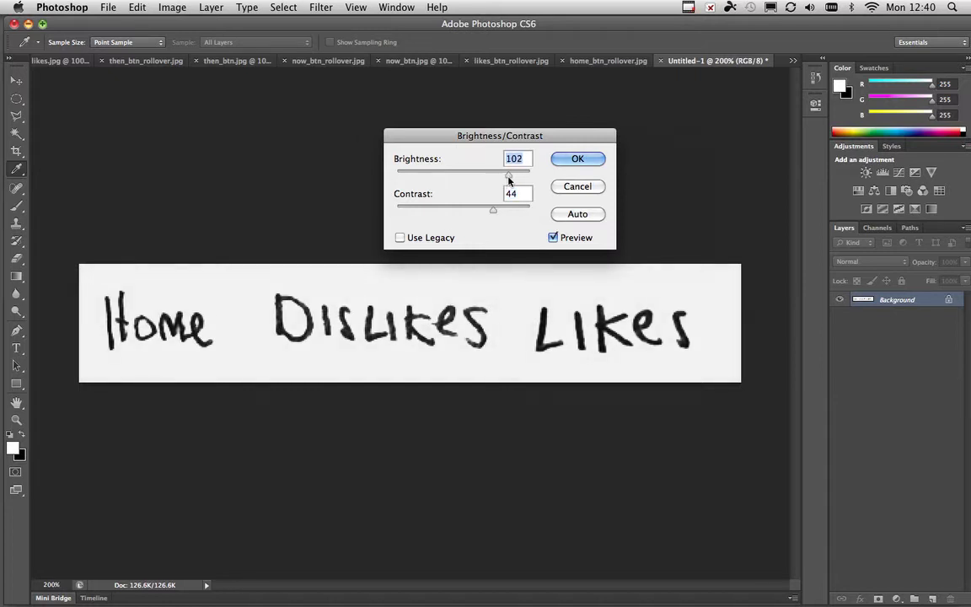
click(570, 158)
Step: Crop the image down to just the word Home, about 112 by 61 pixels
key(c)
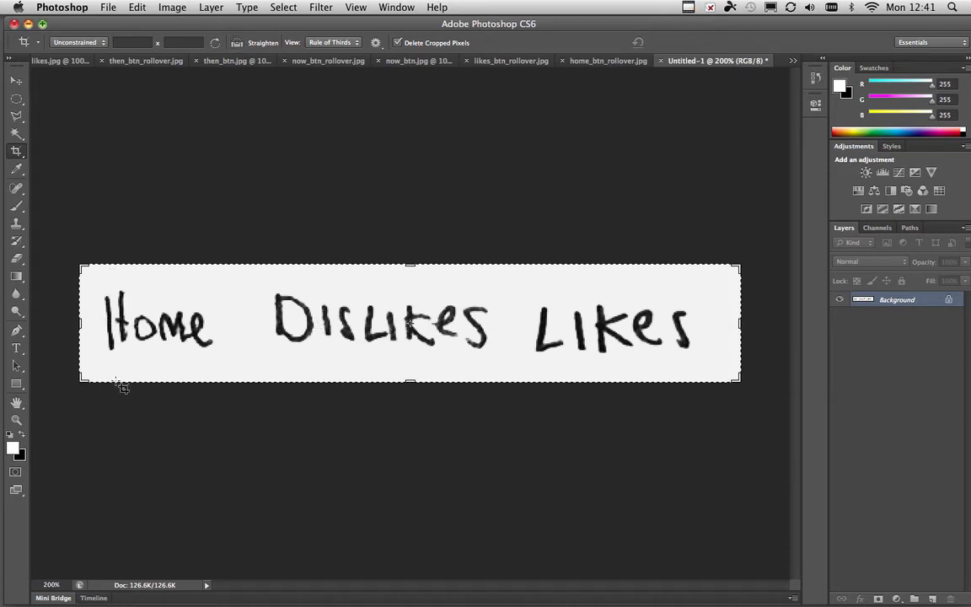
key(Return)
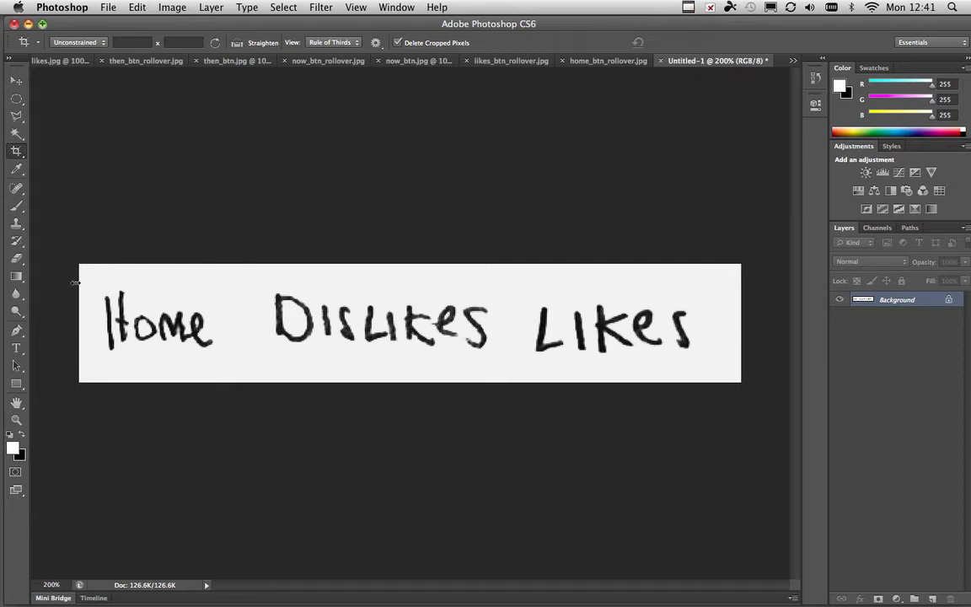
drag(81, 276, 235, 359)
key(Return)
key(super+equal)
Step: Export the Home image for web as a medium-quality JPEG, replacing home_btn.jpg in the images folder
click(99, 10)
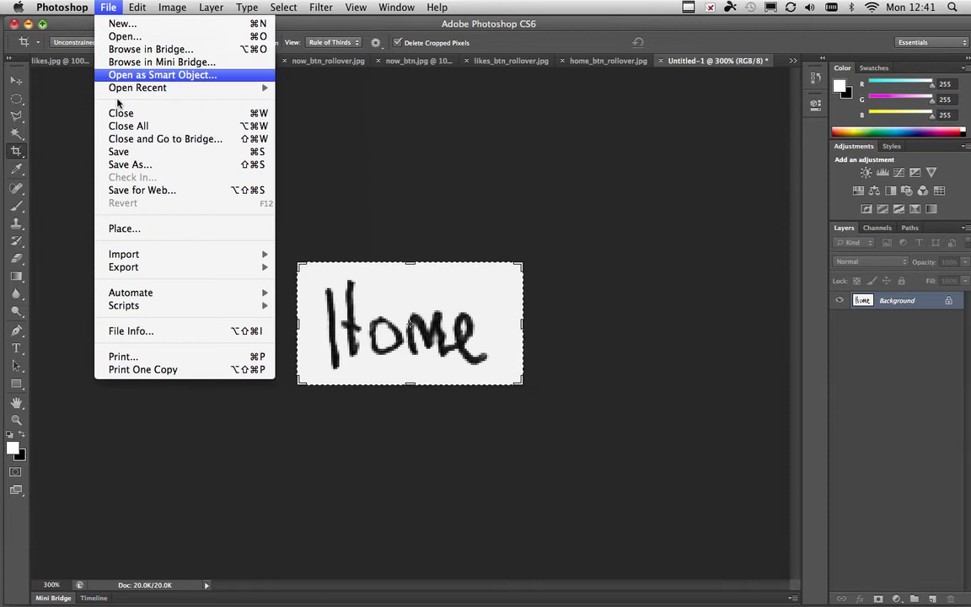
click(115, 176)
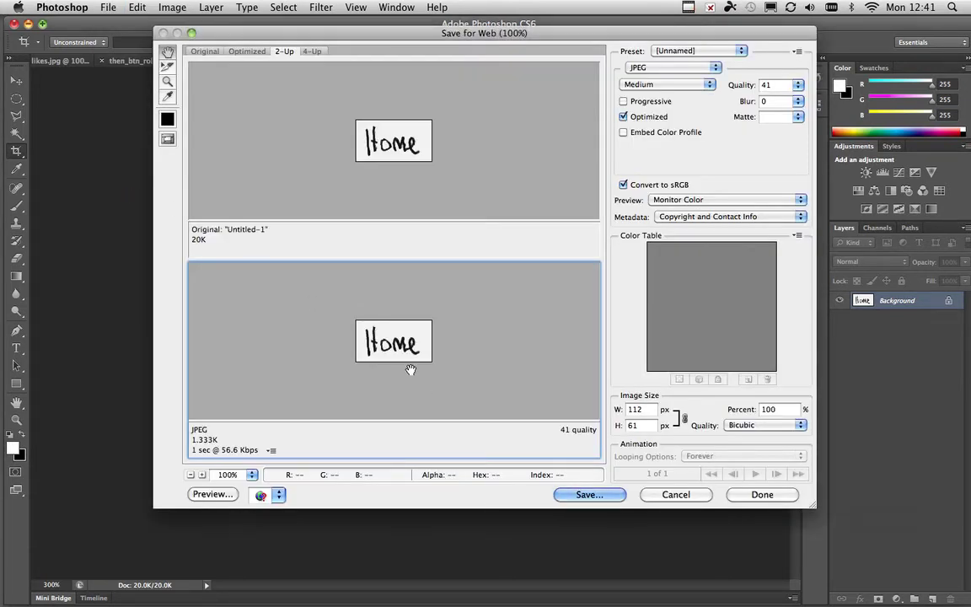
click(588, 495)
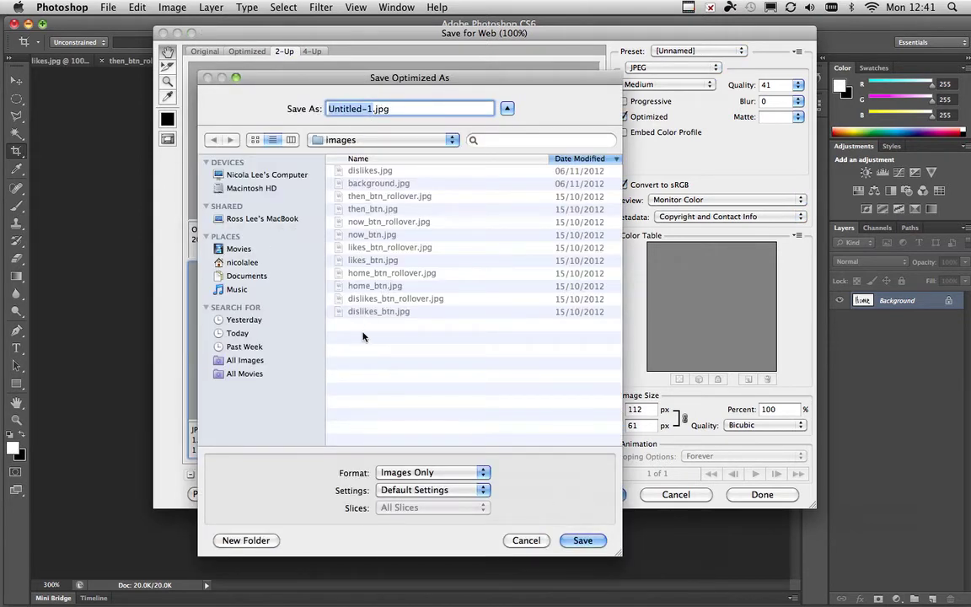
click(365, 286)
click(588, 541)
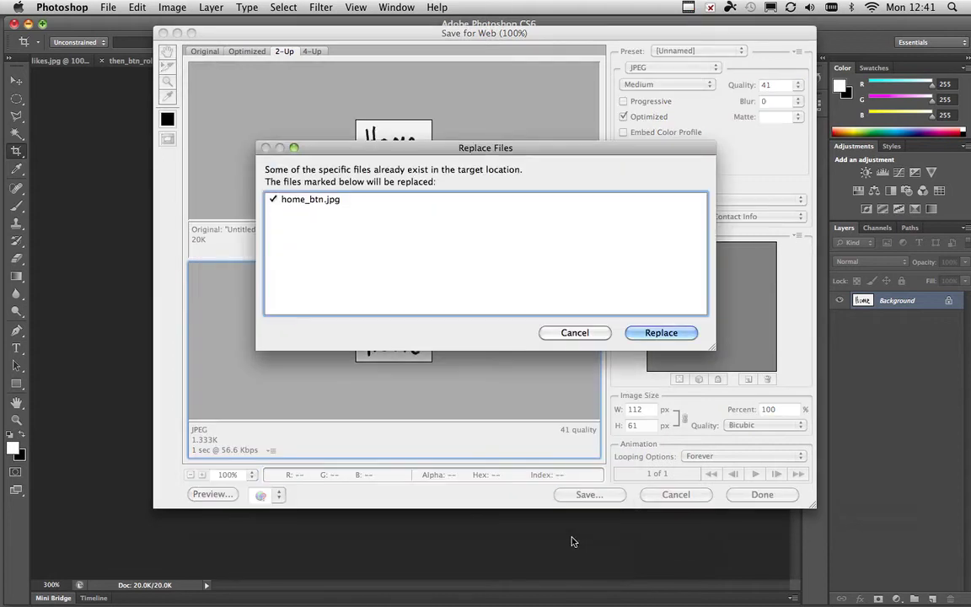
key(Return)
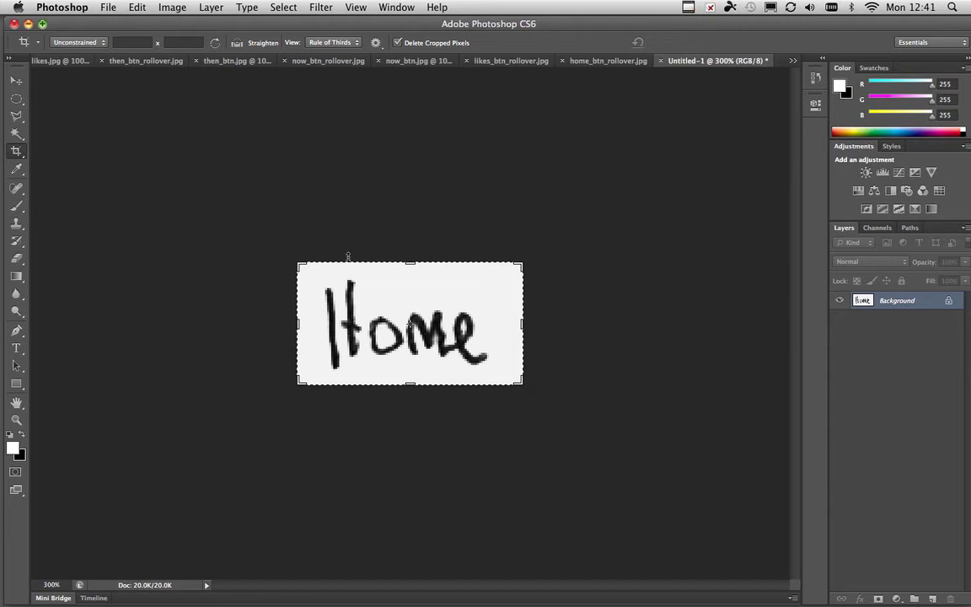
Step: Select the pale background with the Magic Wand and invert the selection to isolate the Home lettering
key(Escape)
key(w)
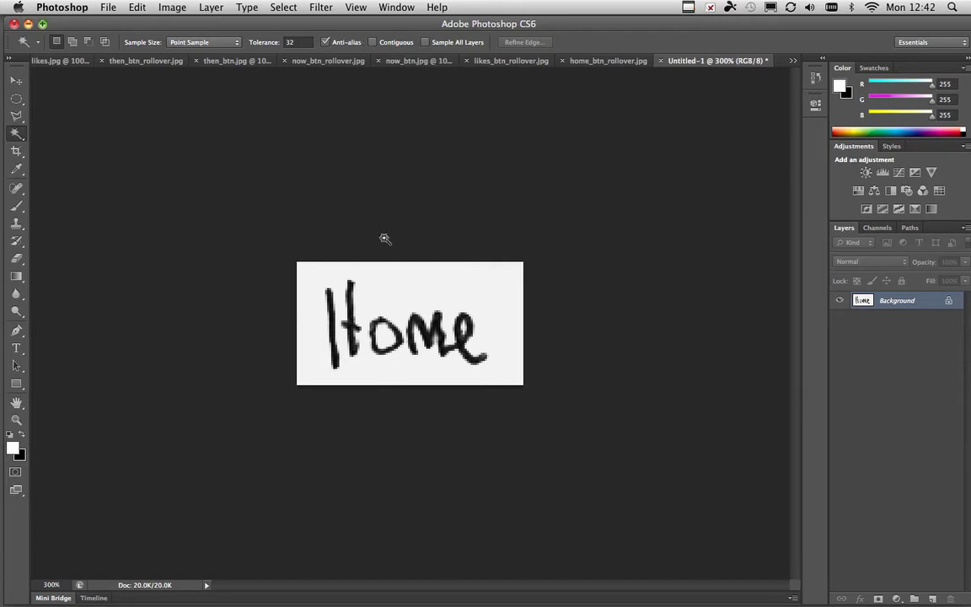
click(400, 297)
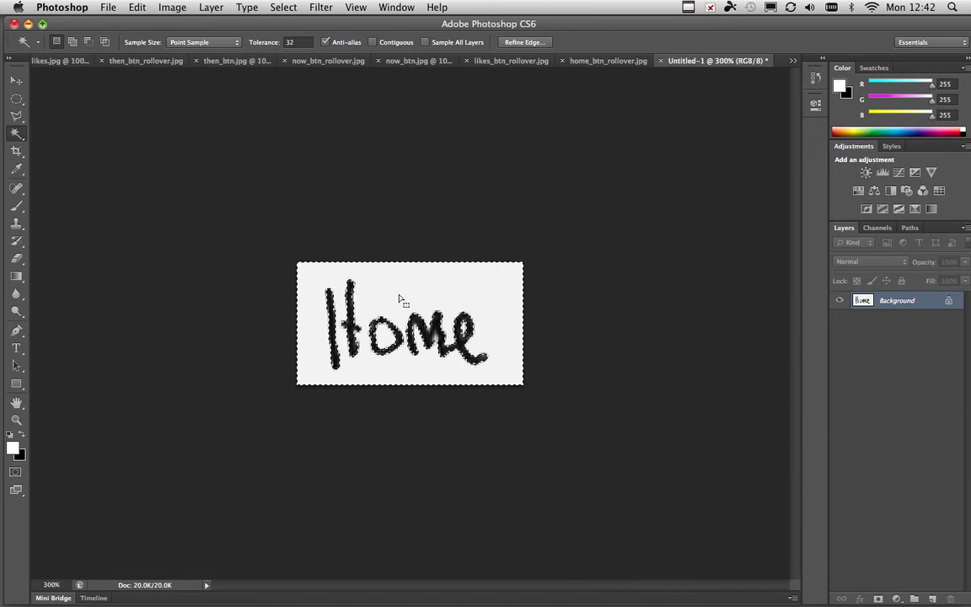
click(283, 7)
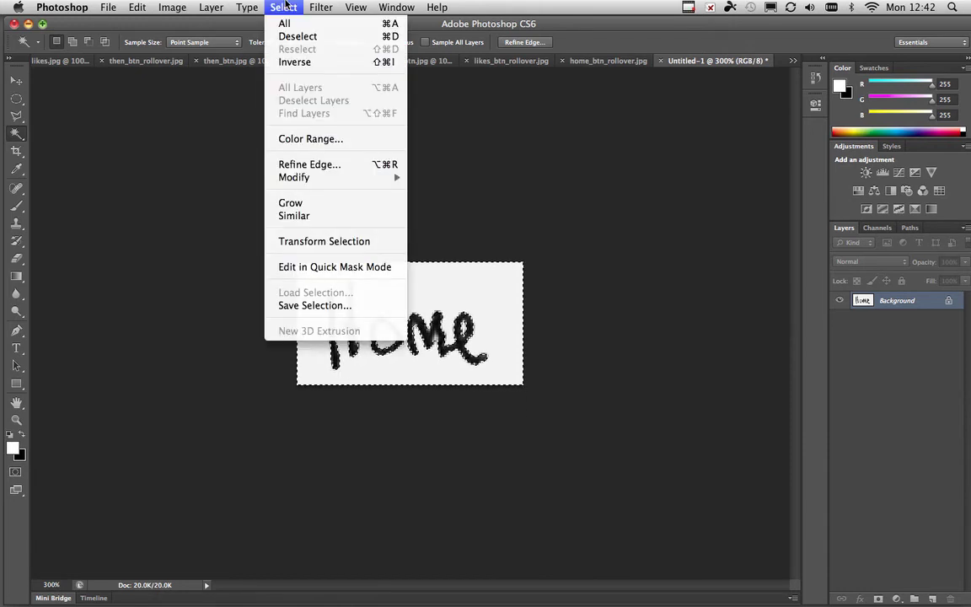
click(289, 64)
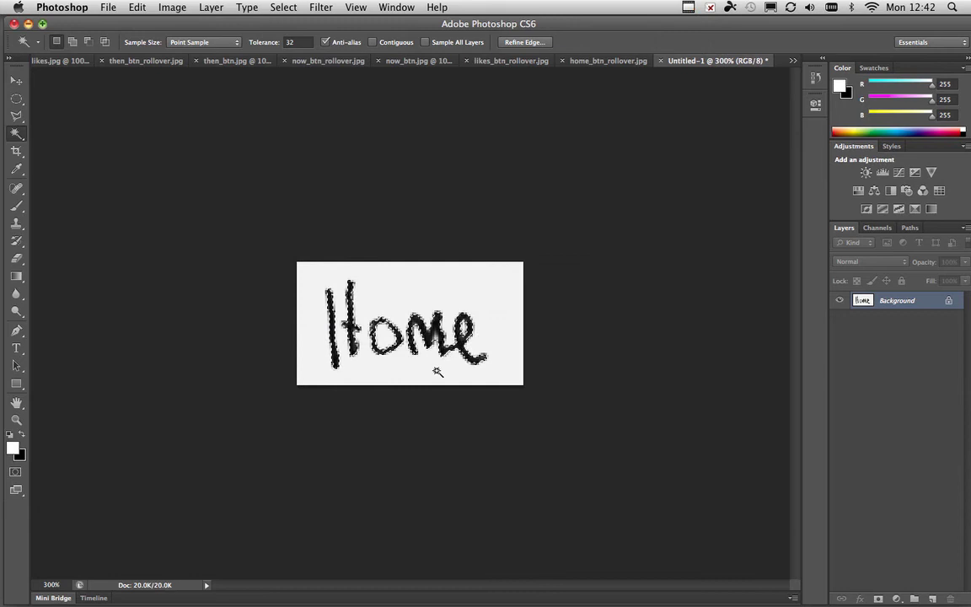
click(13, 136)
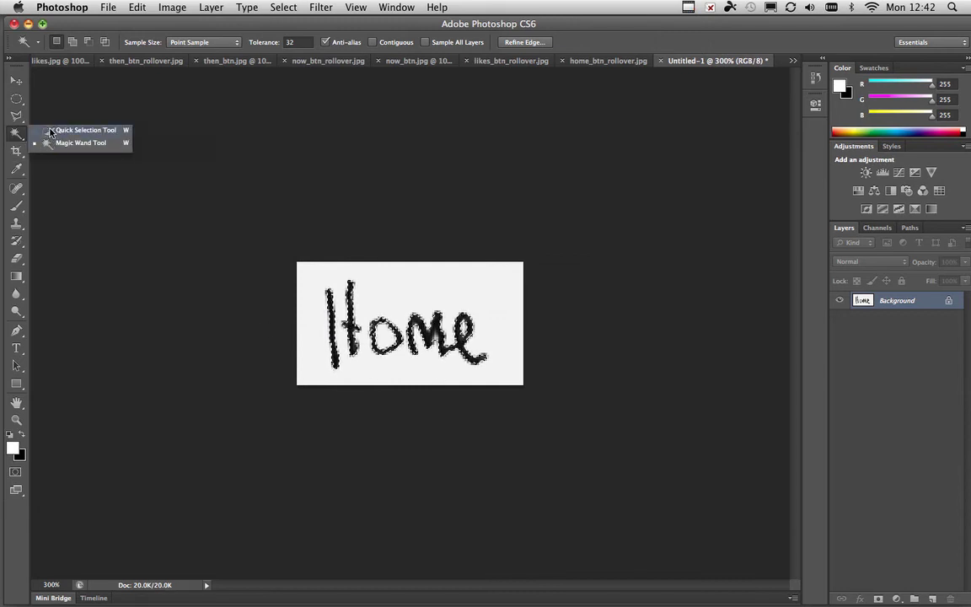
click(17, 136)
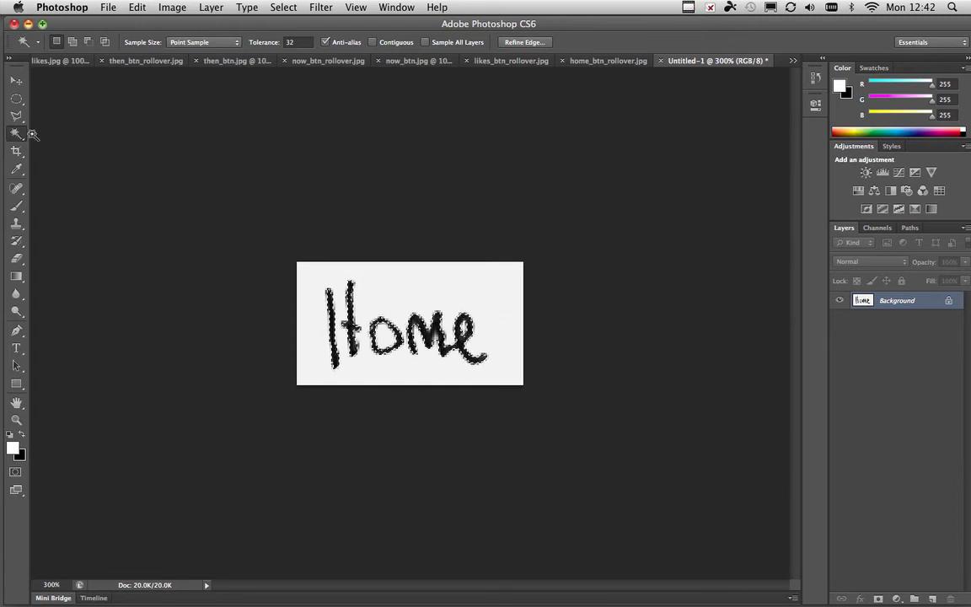
Step: Fill the selected Home lettering with the lime green foreground colour b9f122 and deselect it
click(14, 449)
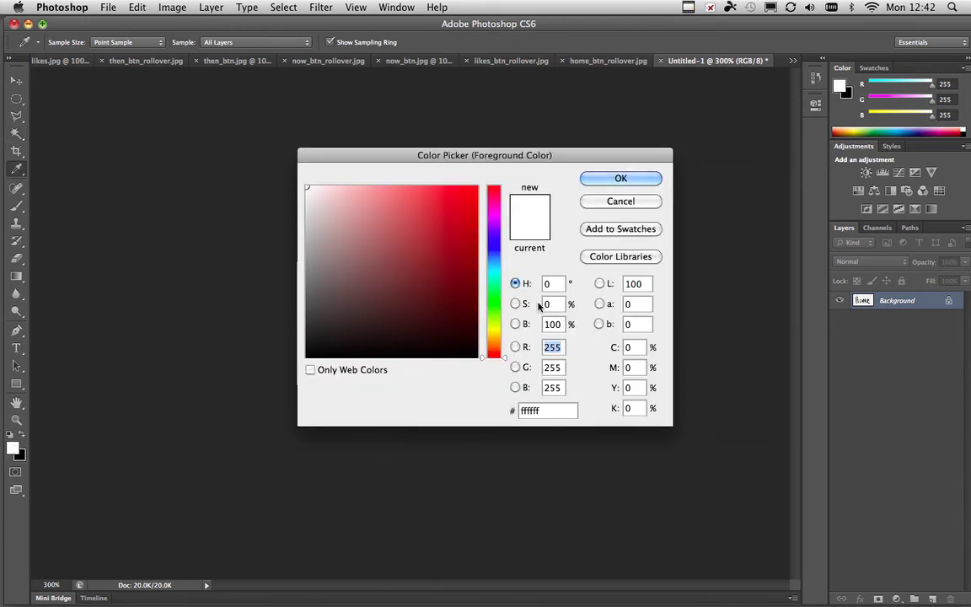
click(493, 321)
click(453, 193)
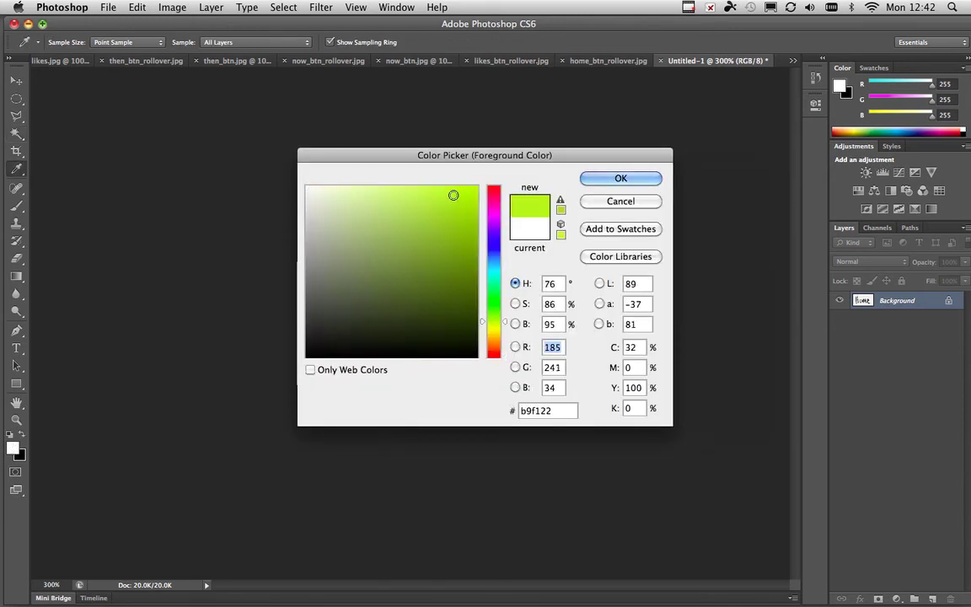
click(620, 178)
key(w)
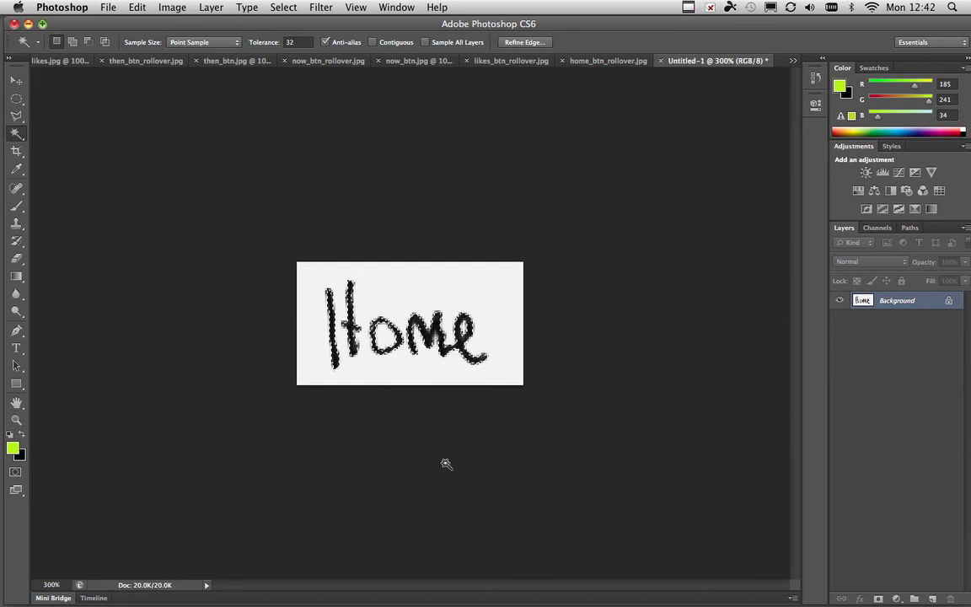
key(alt)
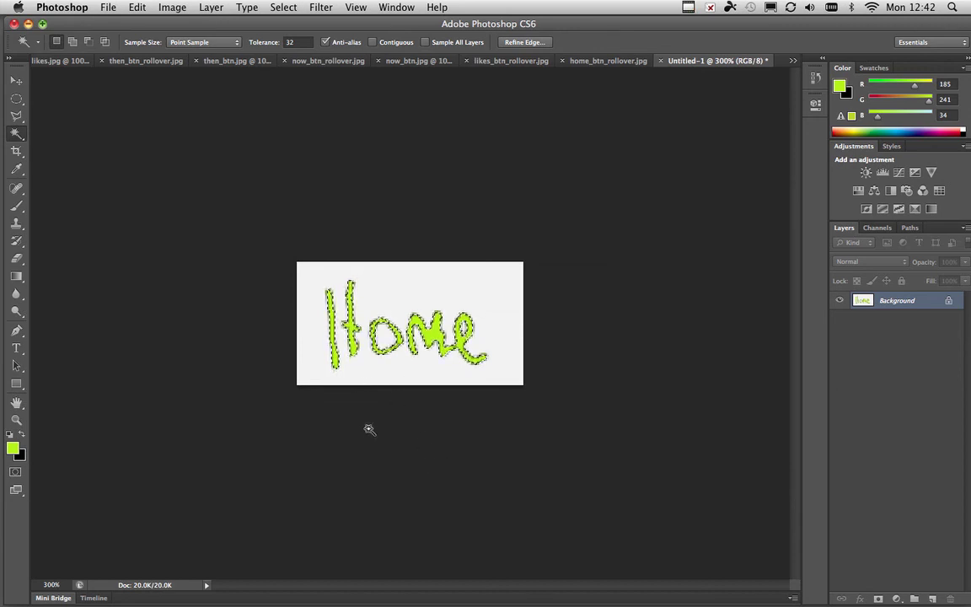
key(super+d)
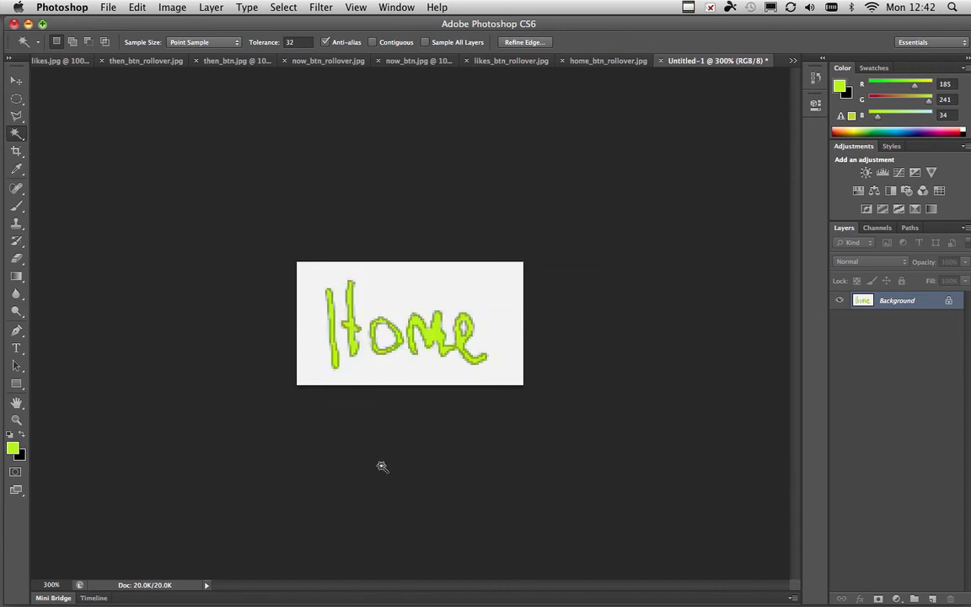
Step: Export the green Home image for web as a JPEG, replacing home_btn_rollover.jpg in the images folder
click(109, 8)
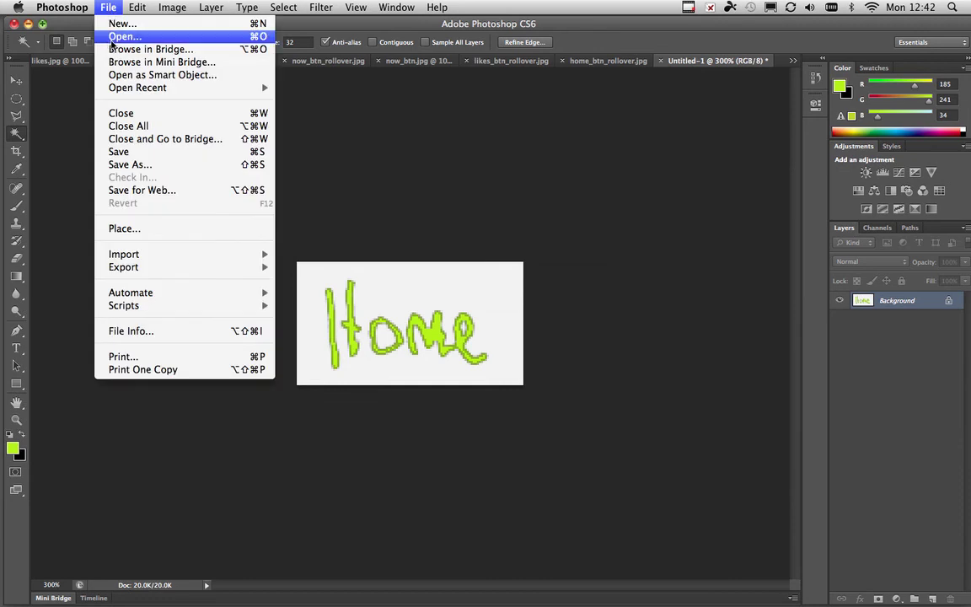
click(125, 189)
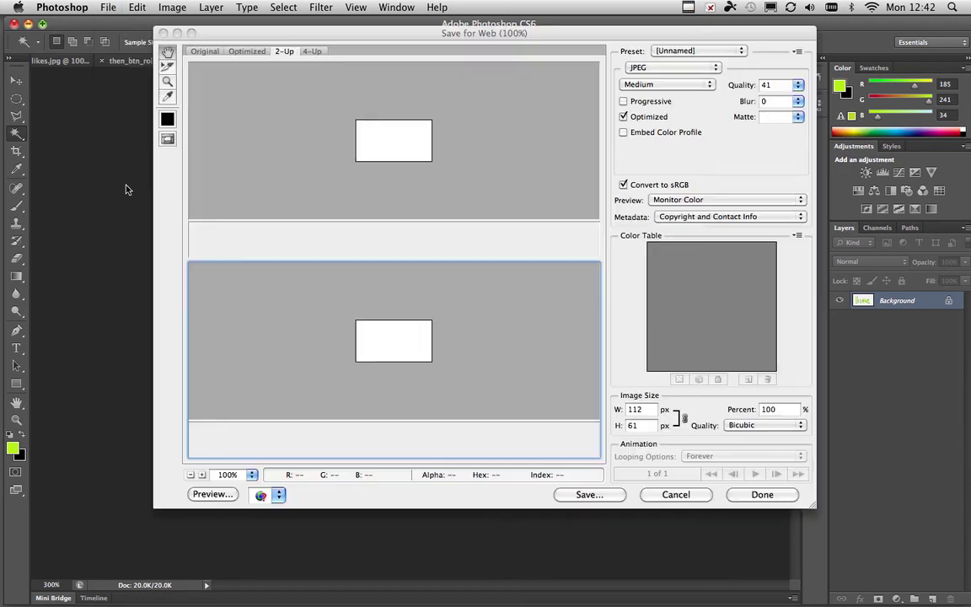
click(601, 495)
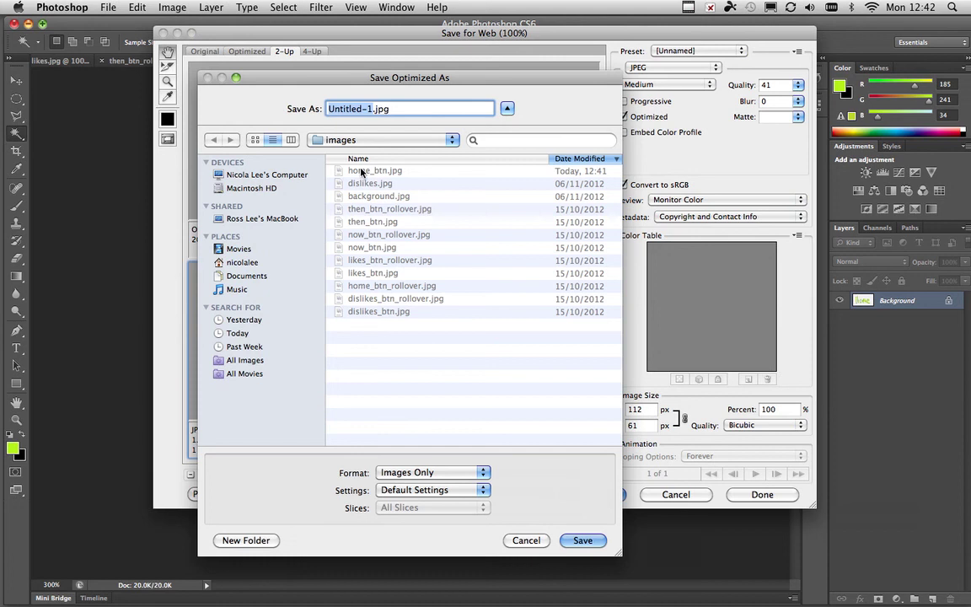
click(360, 286)
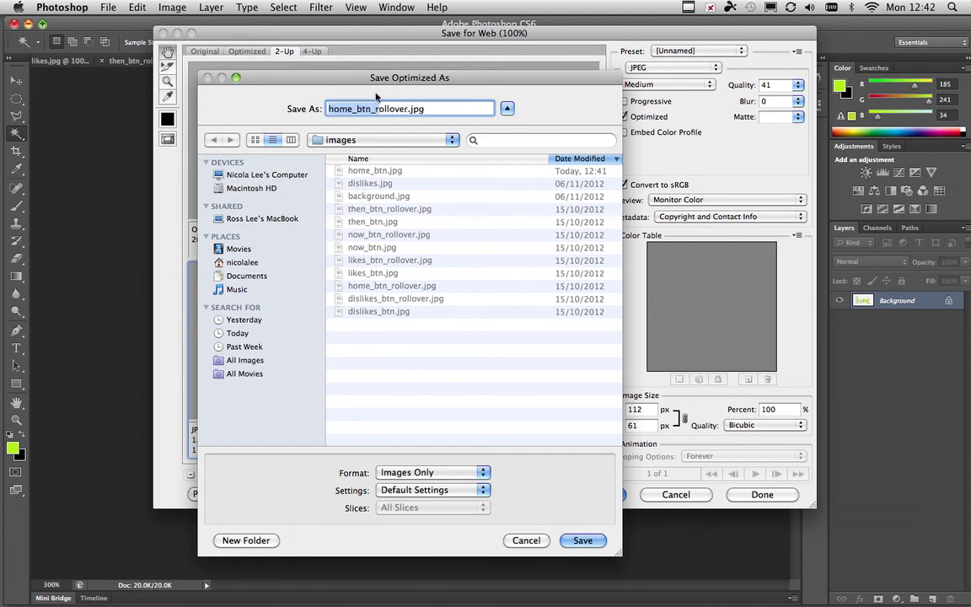
click(569, 541)
click(651, 332)
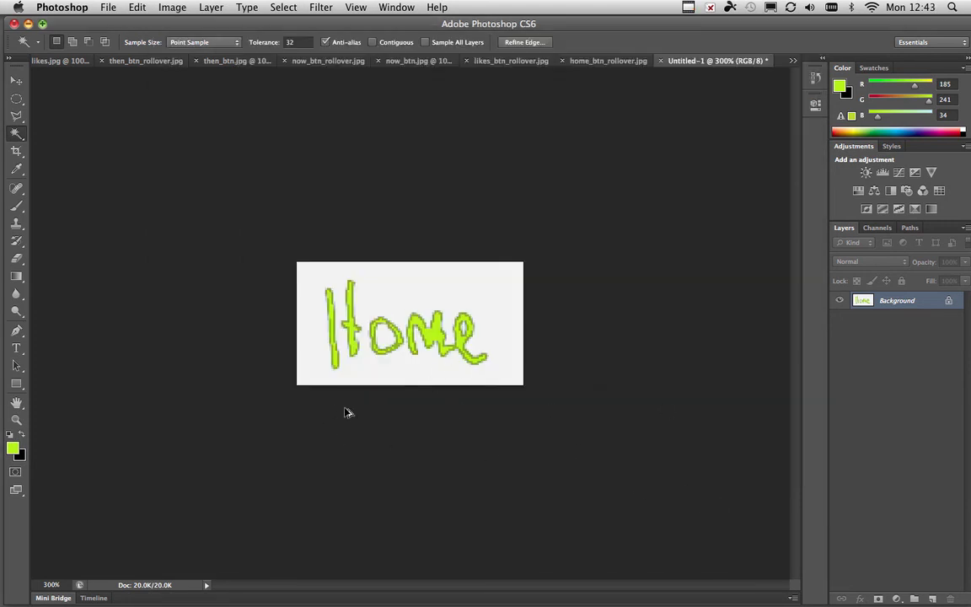
Step: Undo the green fill and the Home crop to bring back the full word strip, ready for cropping
key(super+z)
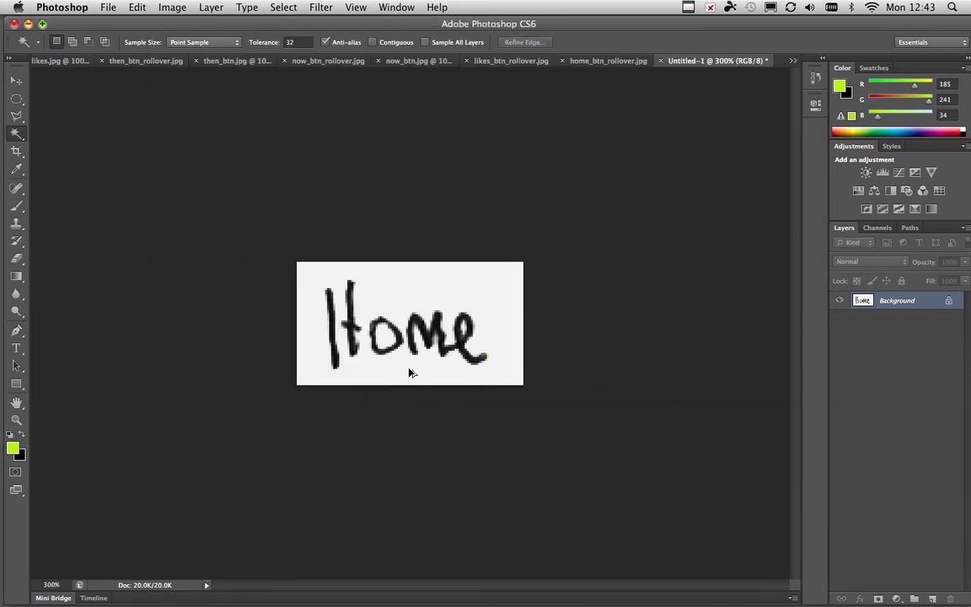
key(super+alt+z)
key(c)
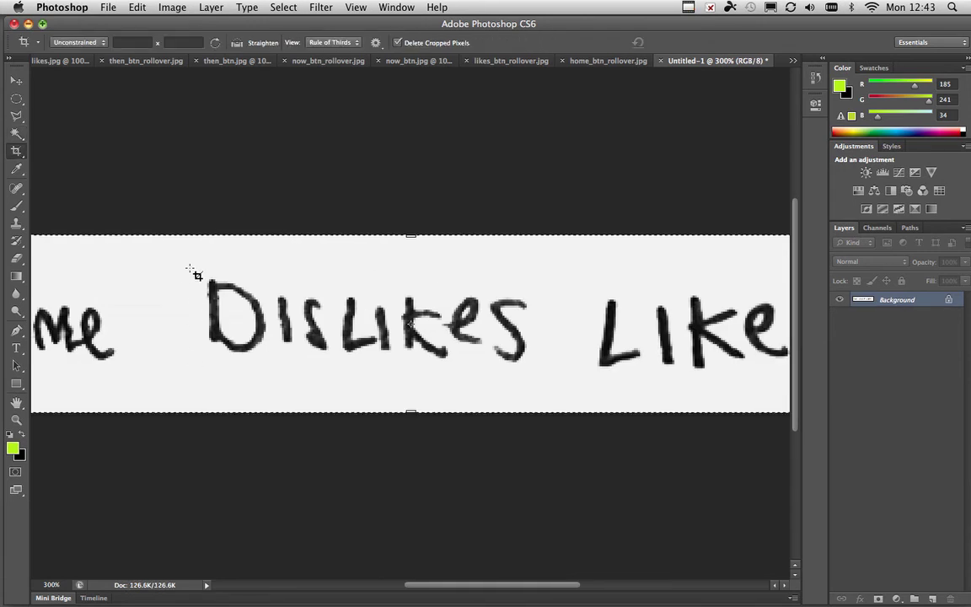